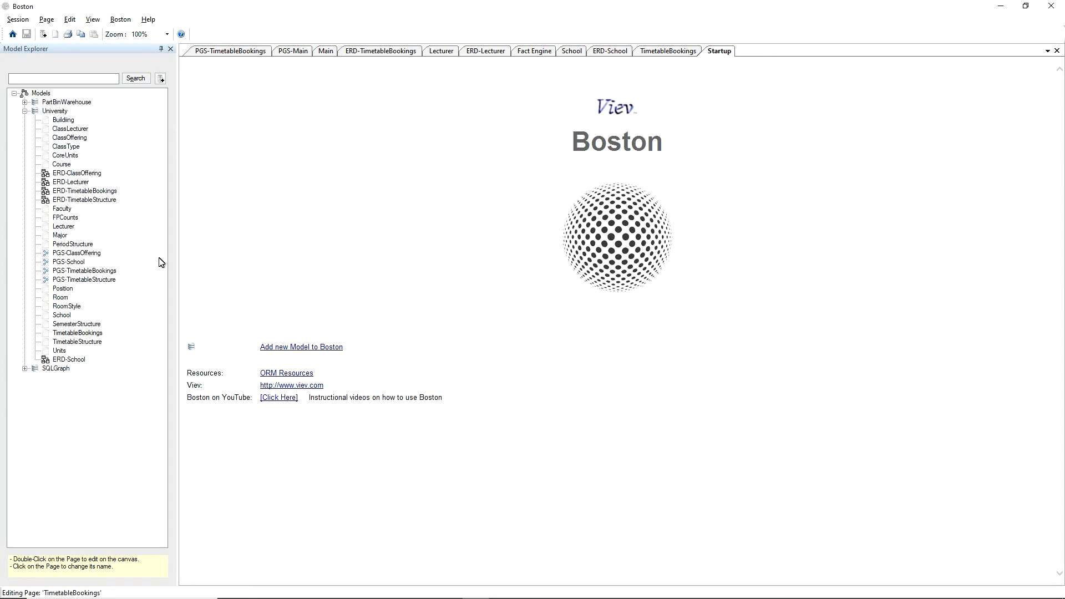
# Open the University model's Lecturer page and morph the Lecturer entity type to the ERD-Lecturer ER diagram.
pyautogui.doubleClick(61, 225)
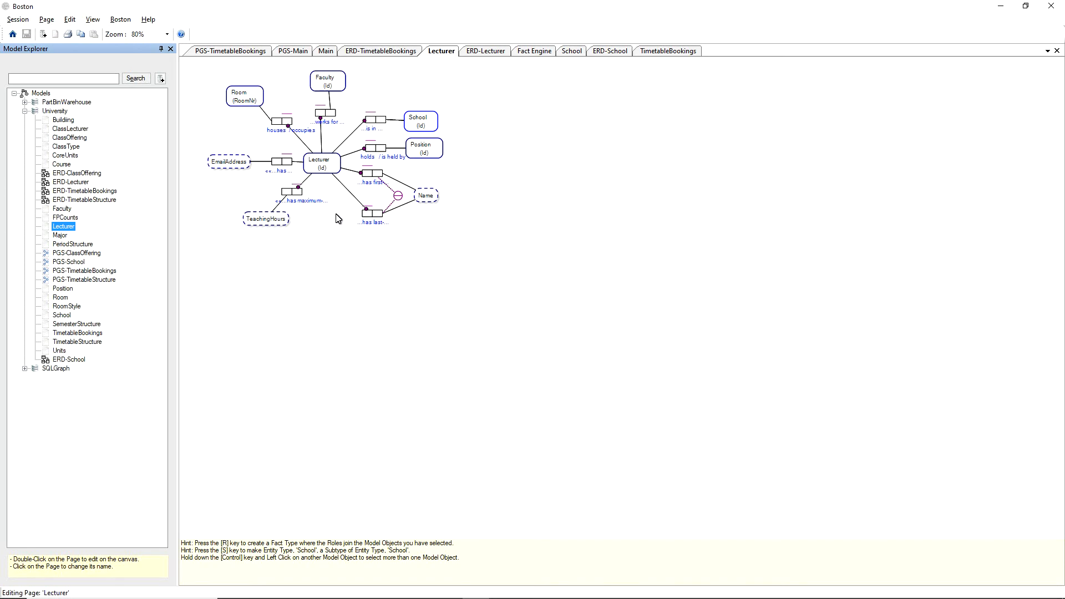
pyautogui.click(336, 163)
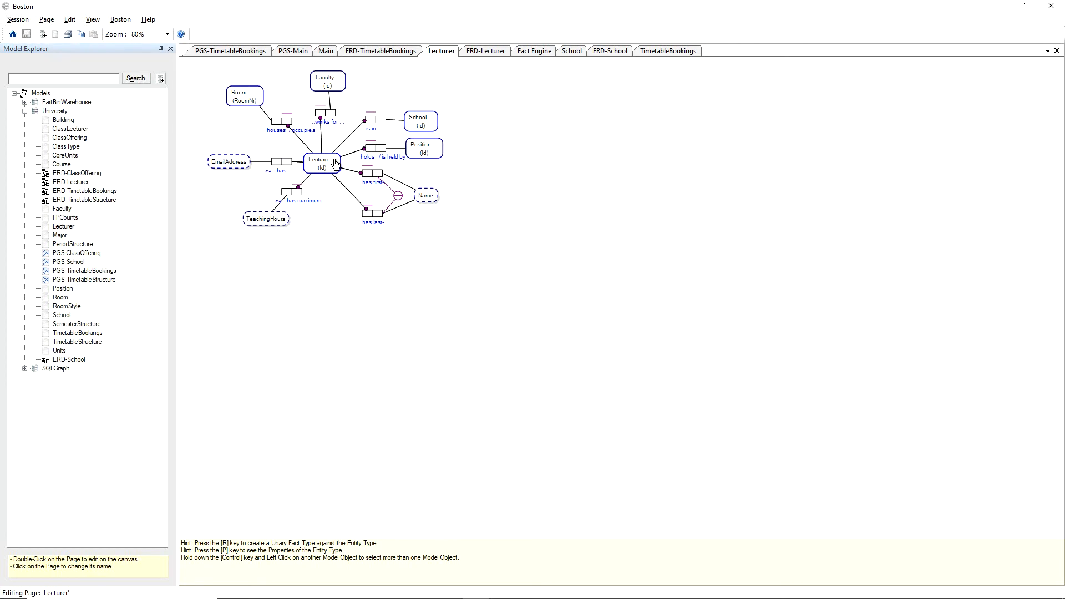
pyautogui.rightClick(335, 162)
pyautogui.moveTo(370, 168)
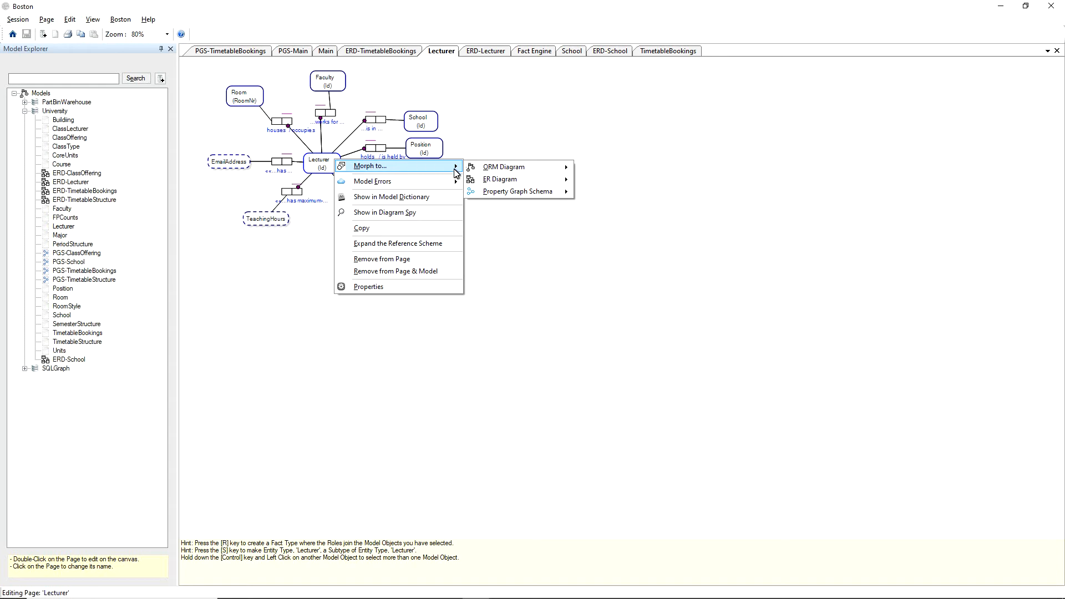
pyautogui.moveTo(500, 182)
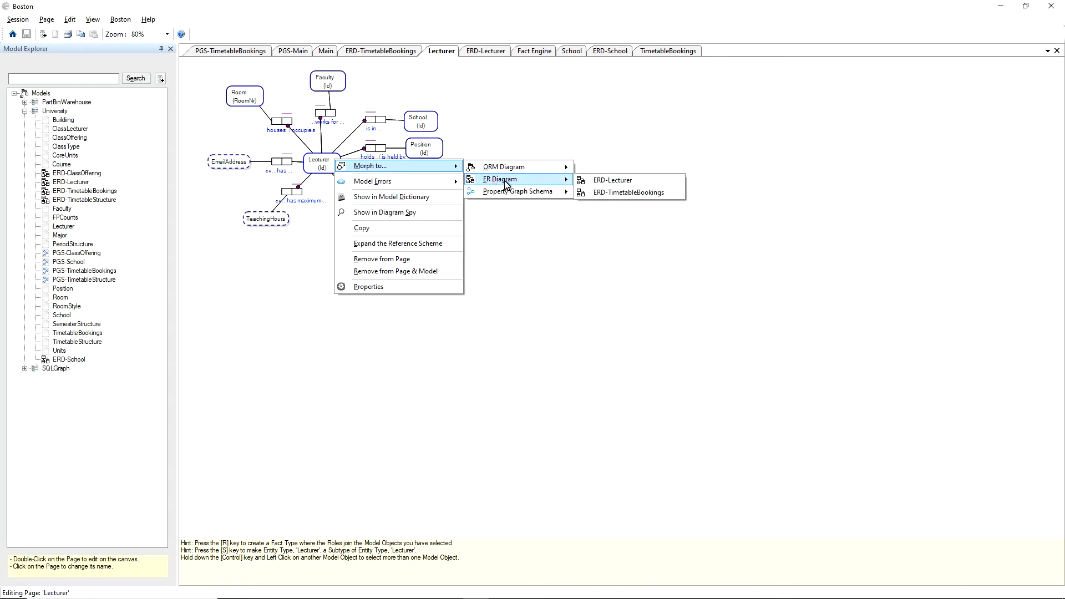
pyautogui.click(596, 183)
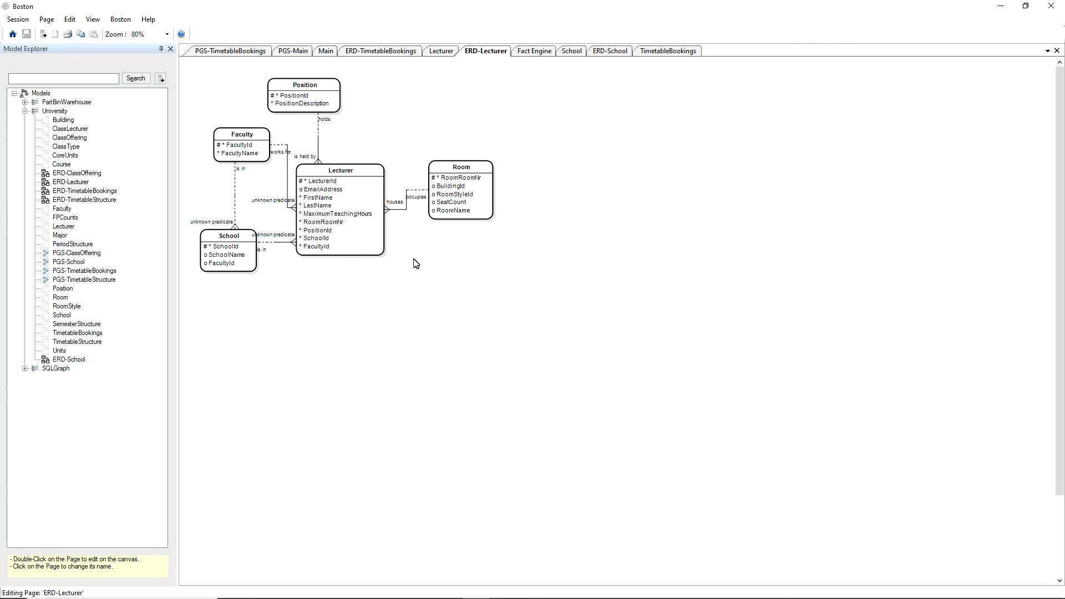
# Morph the Lecturer entity to the PGS-TimetableBookings property graph schema.
pyautogui.click(357, 171)
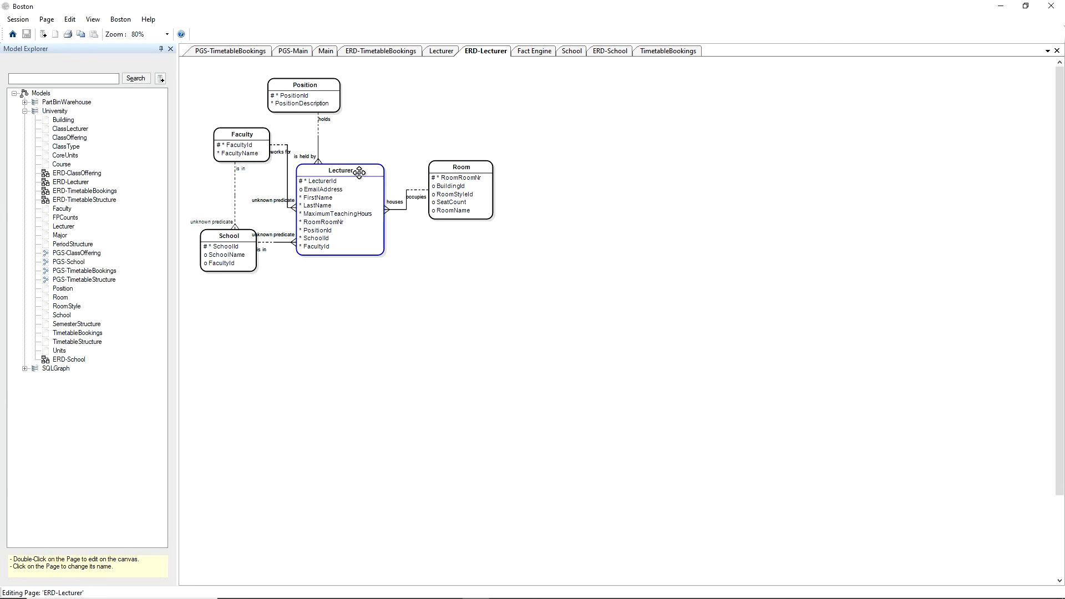
pyautogui.rightClick(357, 170)
pyautogui.moveTo(391, 177)
pyautogui.moveTo(556, 205)
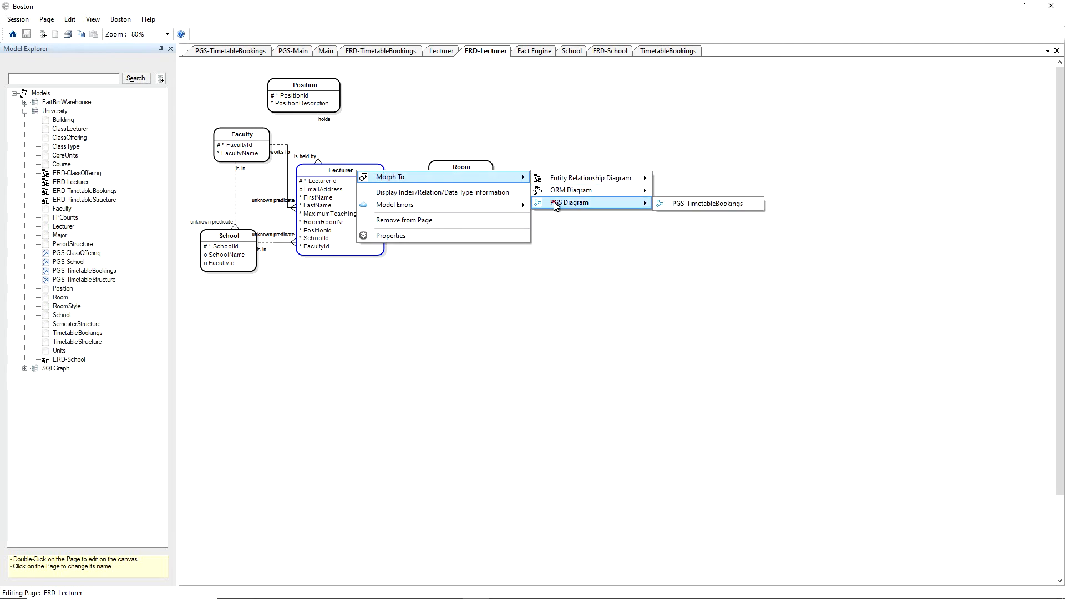
pyautogui.click(663, 206)
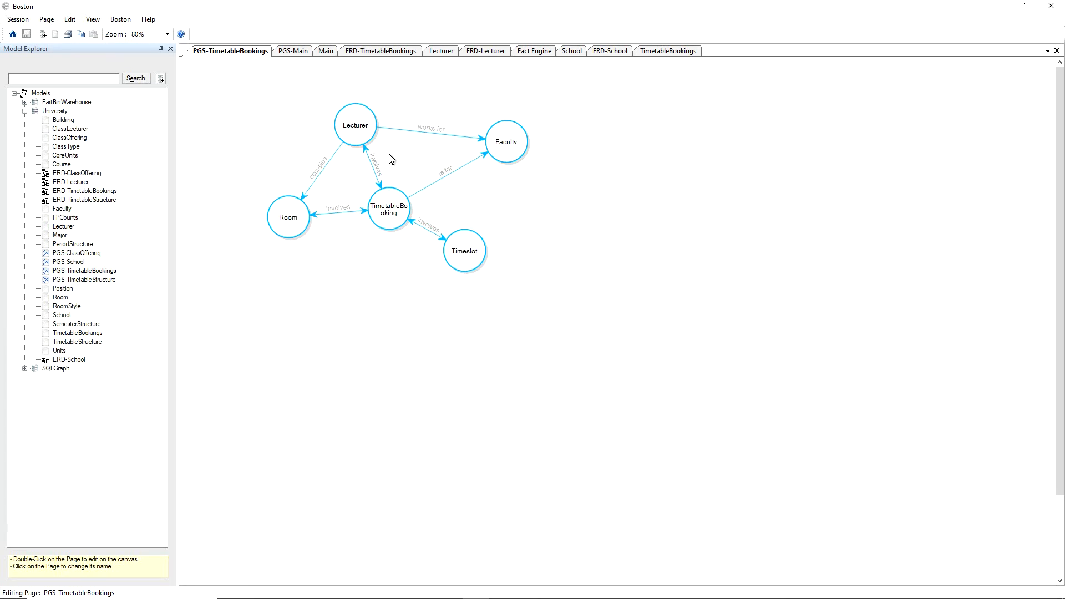
# On the PGS-Main page, inspect the properties of the "likes" relation between Person and City, then close their display.
pyautogui.click(293, 51)
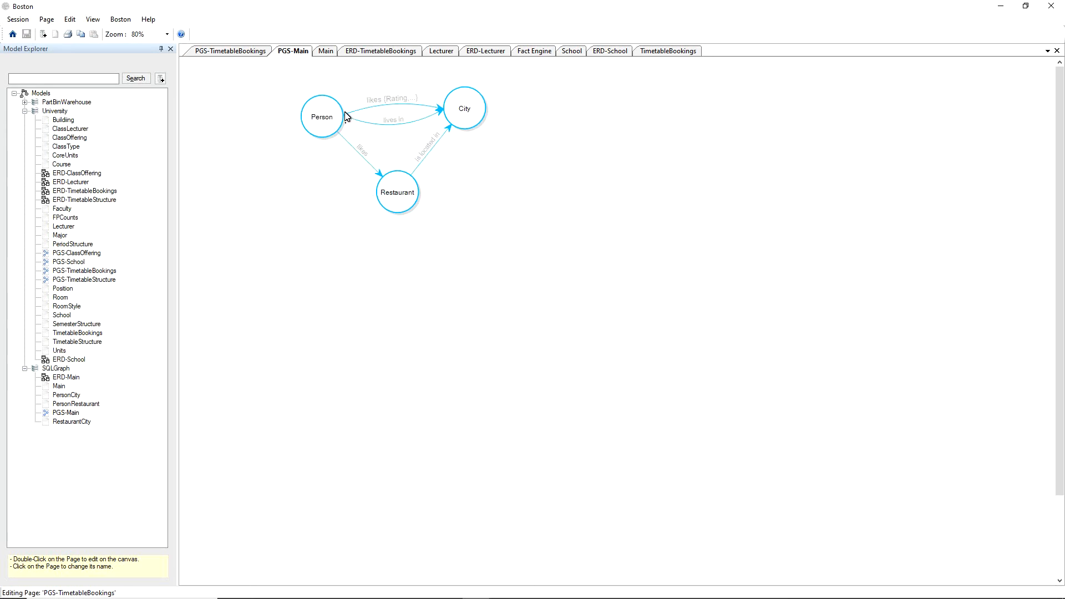
pyautogui.click(421, 106)
pyautogui.click(421, 106)
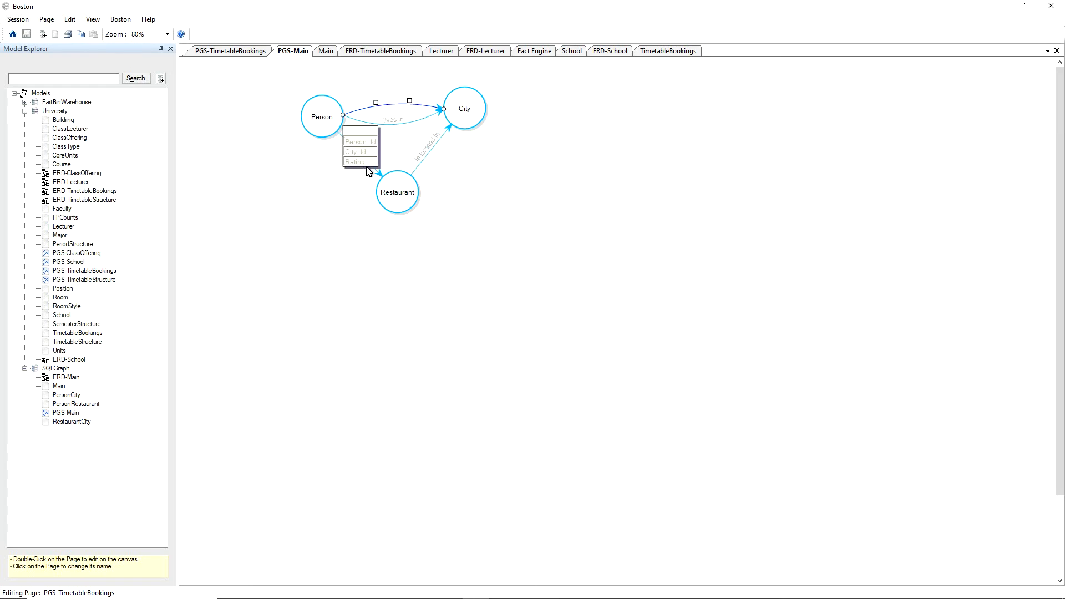
pyautogui.click(349, 182)
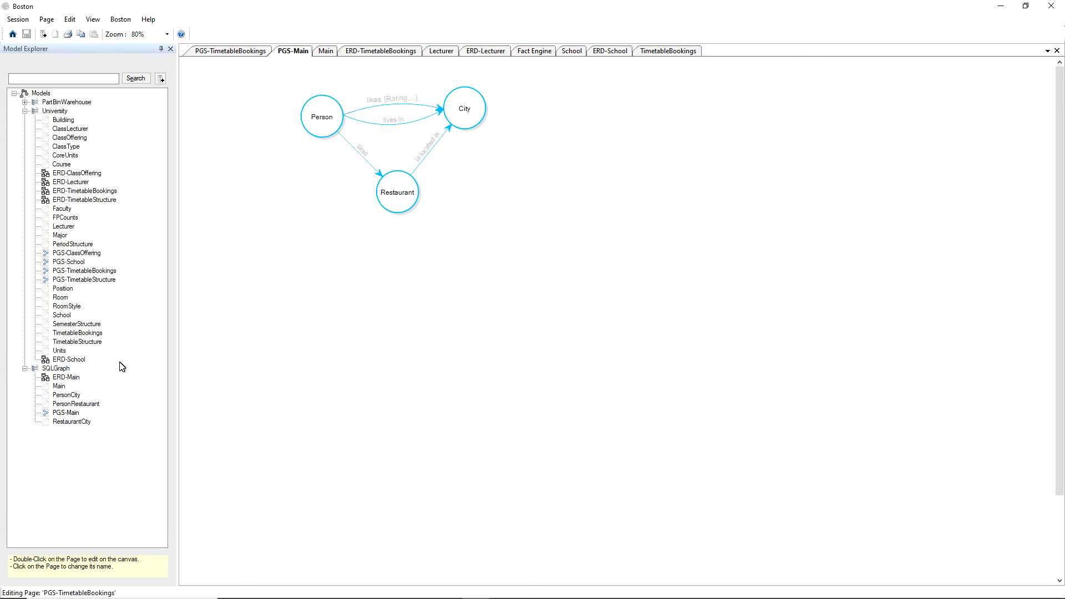
# Convert the SQLGraph model's Main page to an Entity Relationship Diagram and open the newly created ERD-Main page.
pyautogui.doubleClick(58, 386)
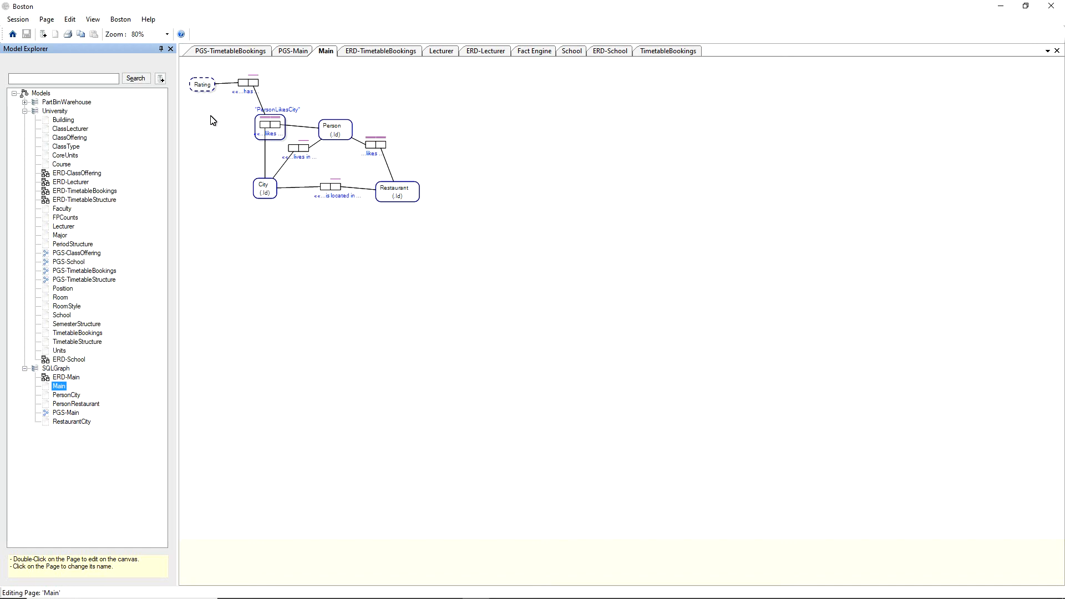
pyautogui.rightClick(378, 251)
pyautogui.moveTo(416, 284)
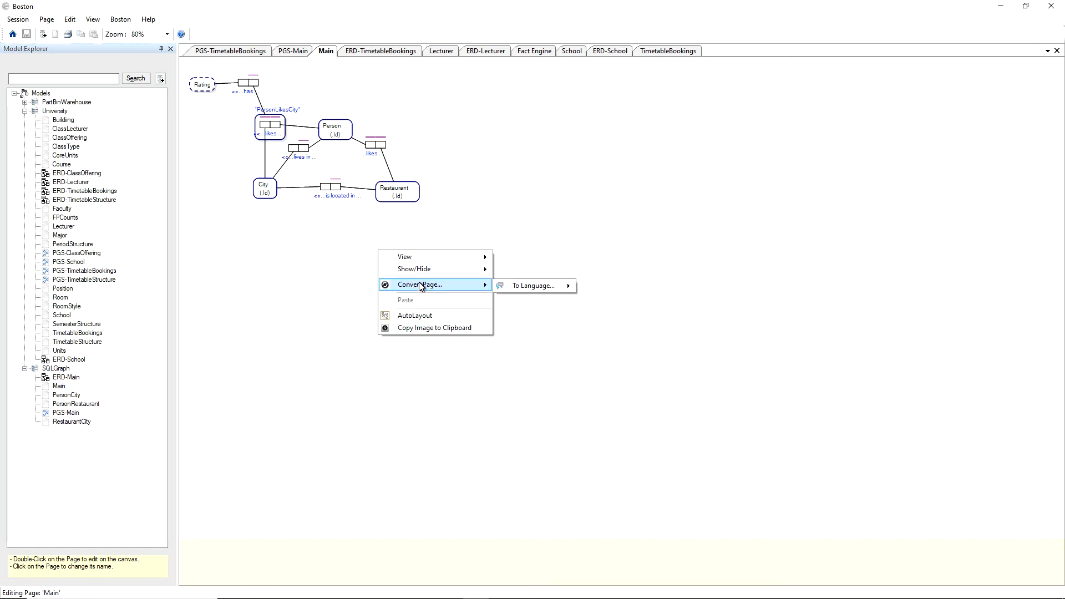
pyautogui.moveTo(527, 287)
pyautogui.click(597, 299)
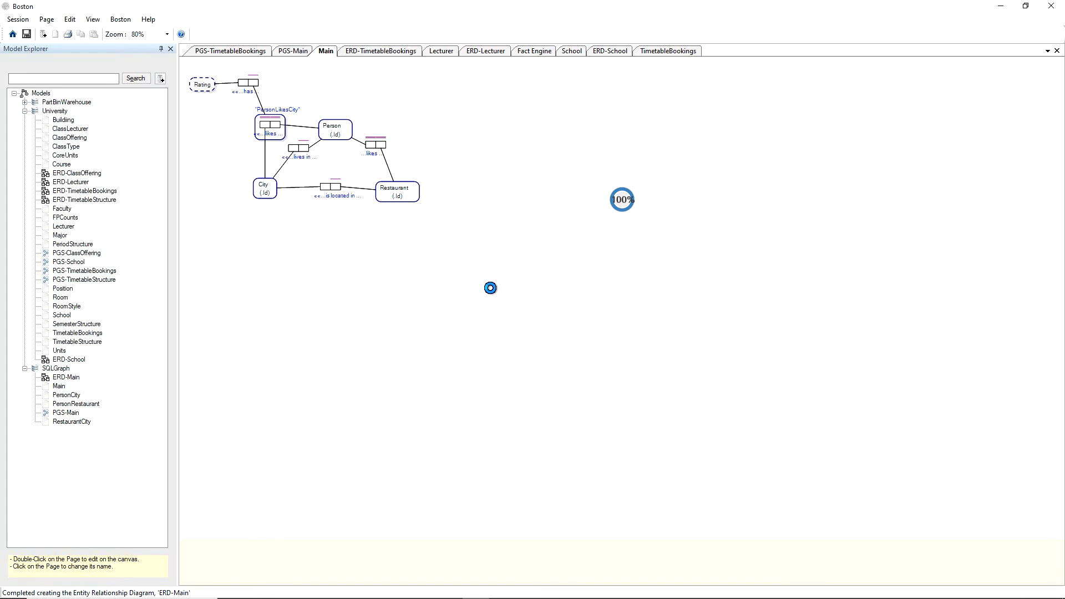
pyautogui.click(616, 343)
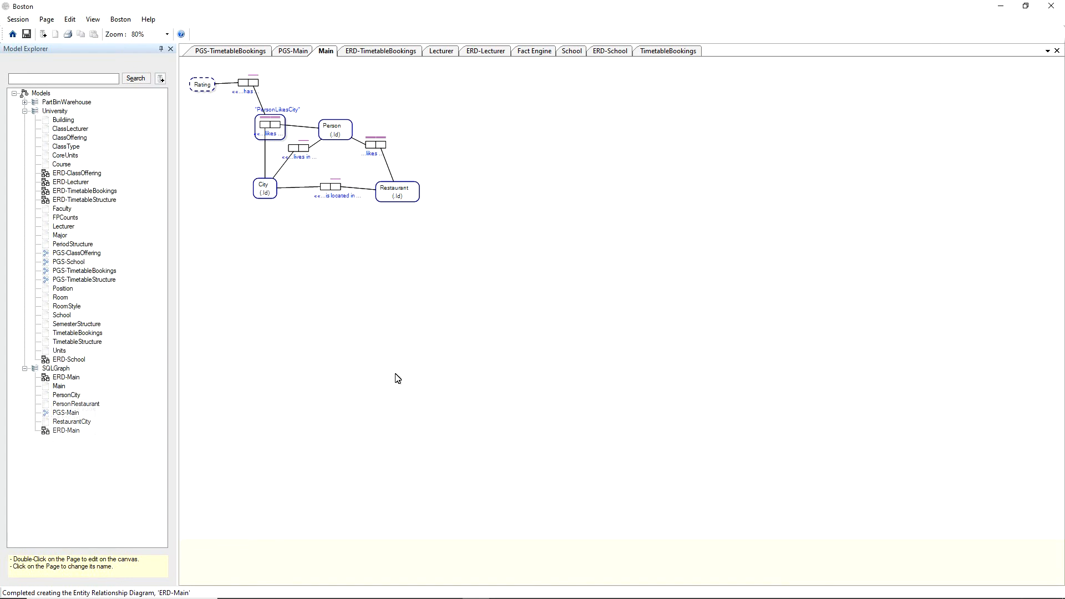
pyautogui.doubleClick(46, 431)
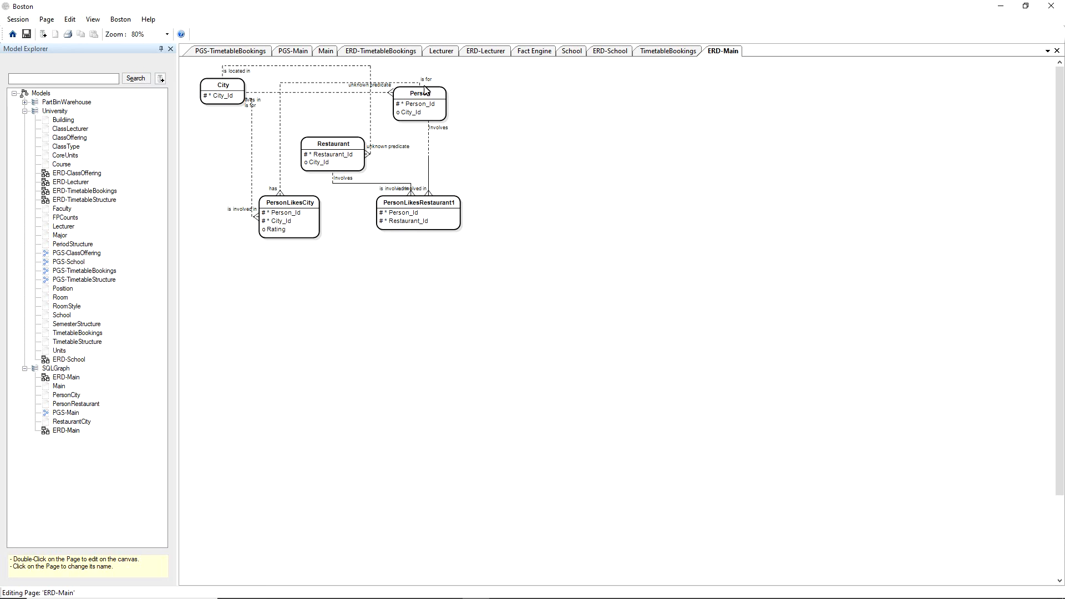
# Revisit the Lecturer page, open the Fact Engine for the University model and run the Position query for room 'A1'.
pyautogui.click(441, 51)
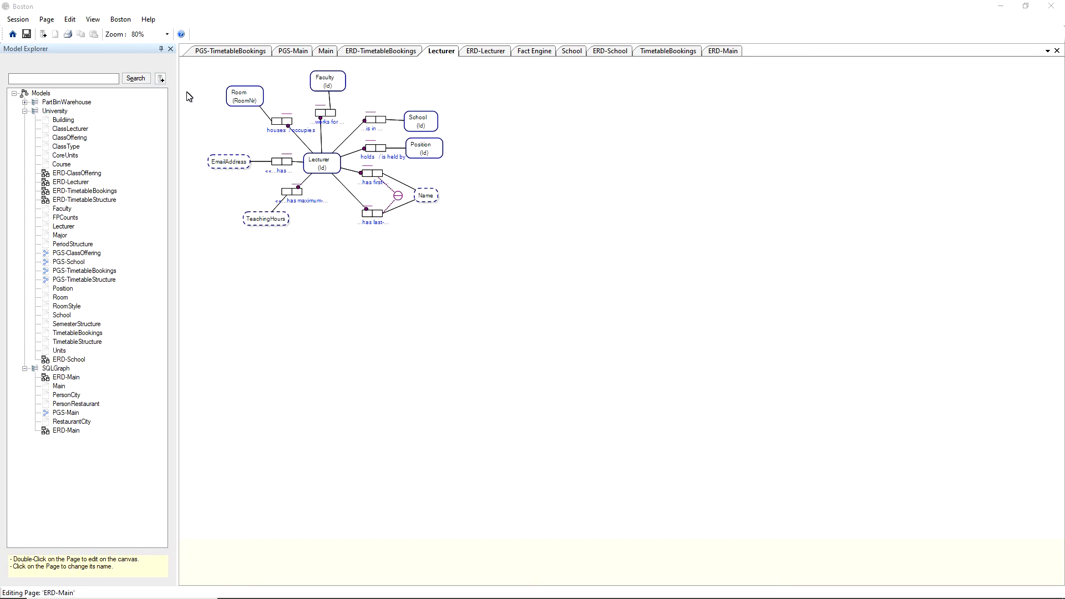
pyautogui.rightClick(59, 111)
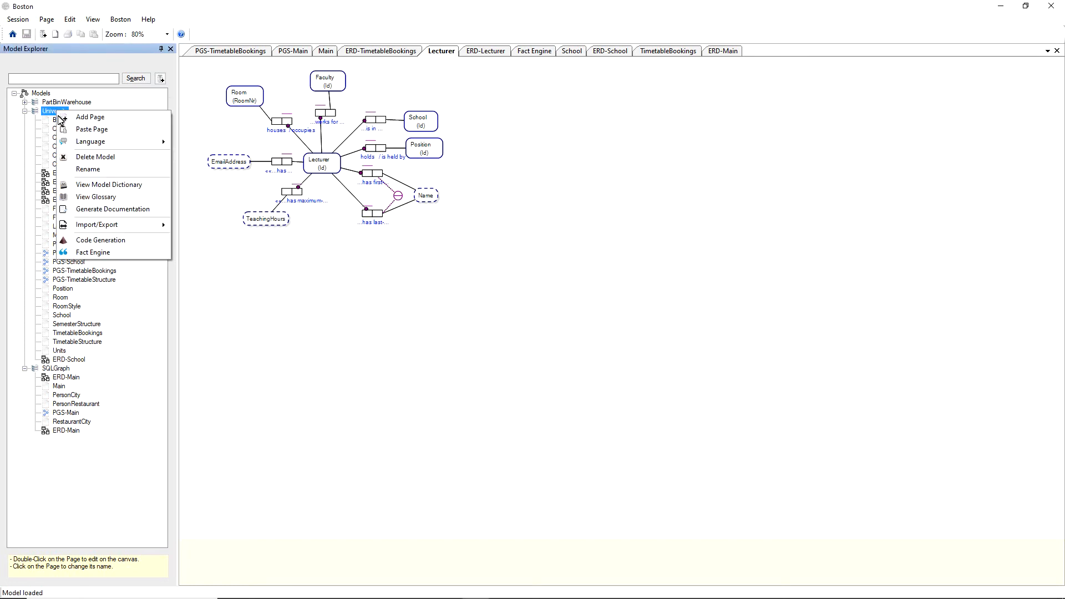
pyautogui.click(96, 253)
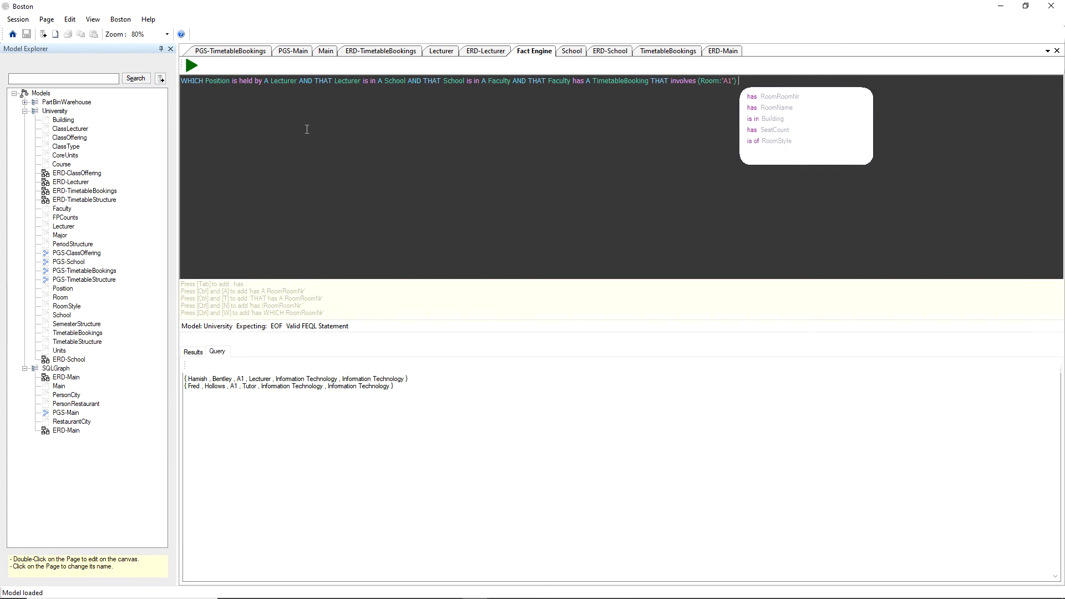
pyautogui.press('F5')
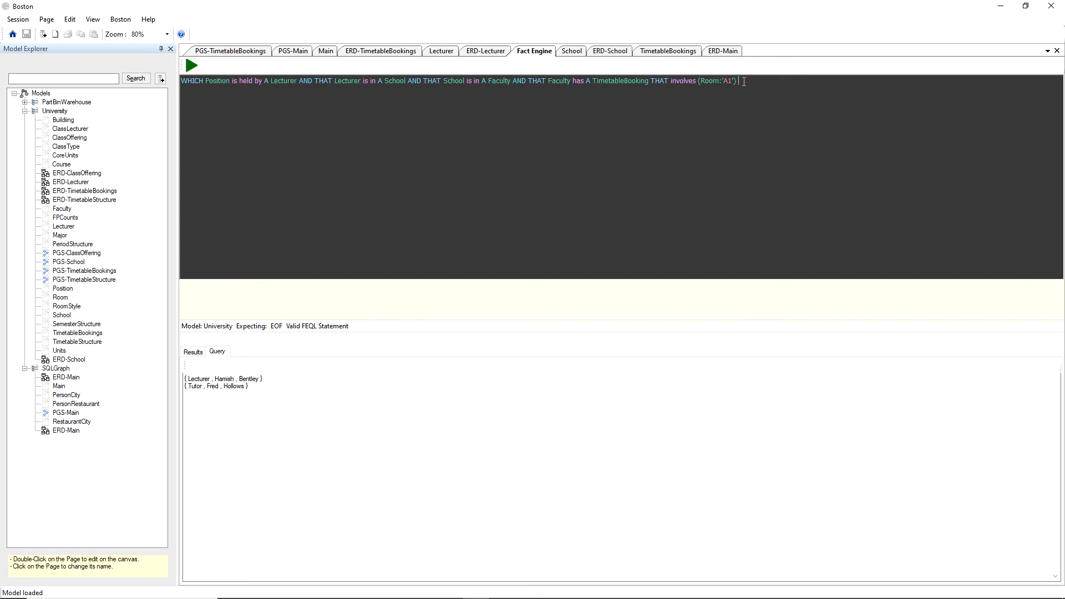
# Clear the Fact Engine query and copy the three-line 'Study Room' lecturer query for Semester '1' from DemoFEQL.txt in Notepad.
pyautogui.hotkey('ctrl', 'a')
pyautogui.press('BackSpace')
pyautogui.hotkey('alt', 'Tab')
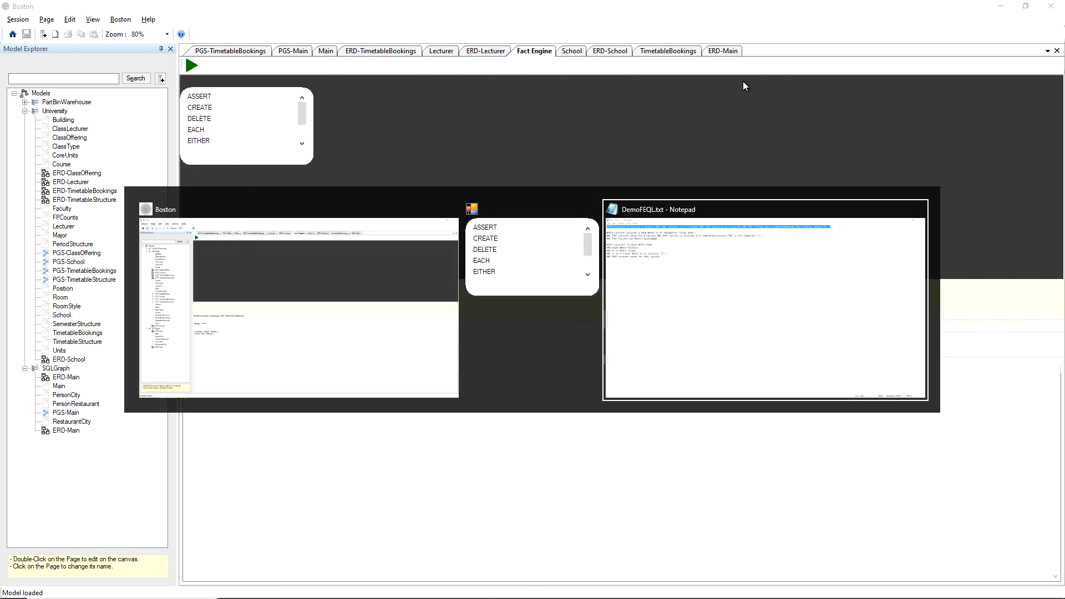
pyautogui.press('Down')
pyautogui.press('Down')
pyautogui.hotkey('shift', 'Down')
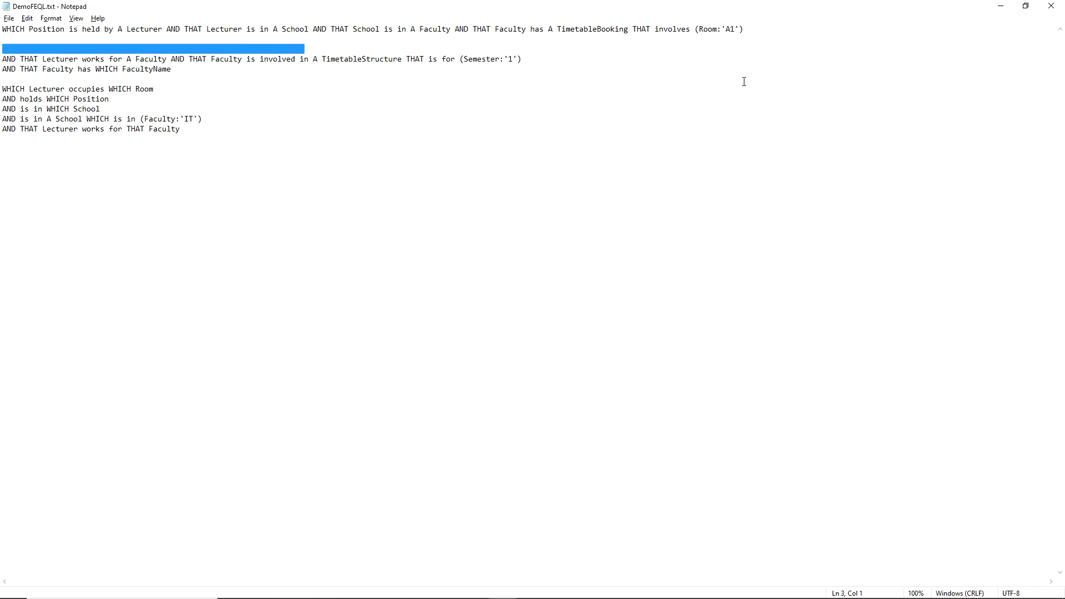
pyautogui.hotkey('shift', 'Down')
pyautogui.hotkey('shift', 'End')
pyautogui.hotkey('ctrl', 'c')
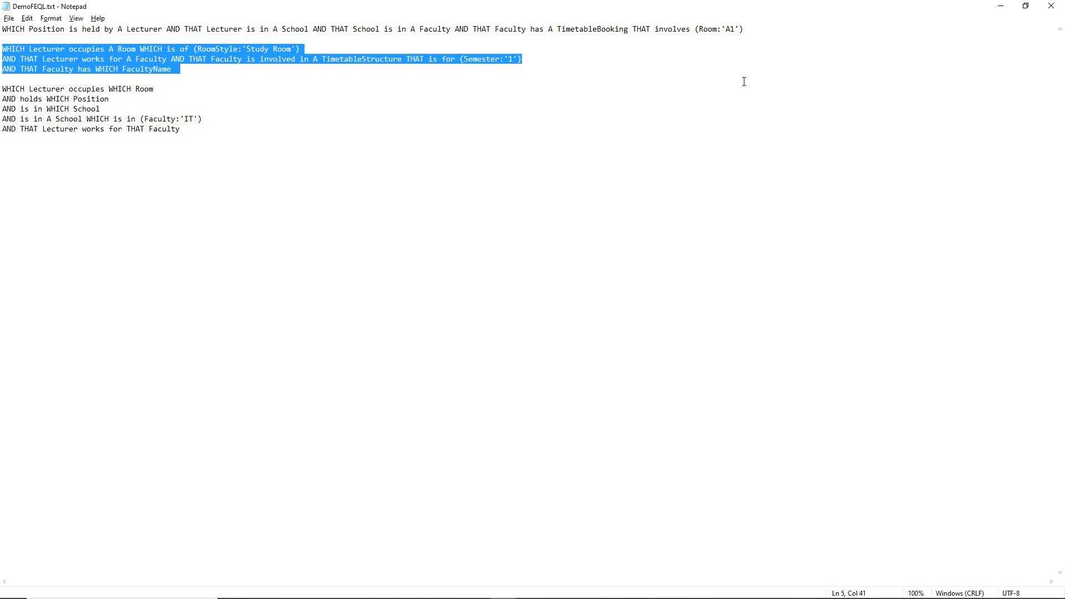
# Switch back to Boston, paste the copied 'Study Room' query into the Fact Engine and run it.
pyautogui.hotkey('alt', 'Tab')
pyautogui.hotkey('ctrl', 'v')
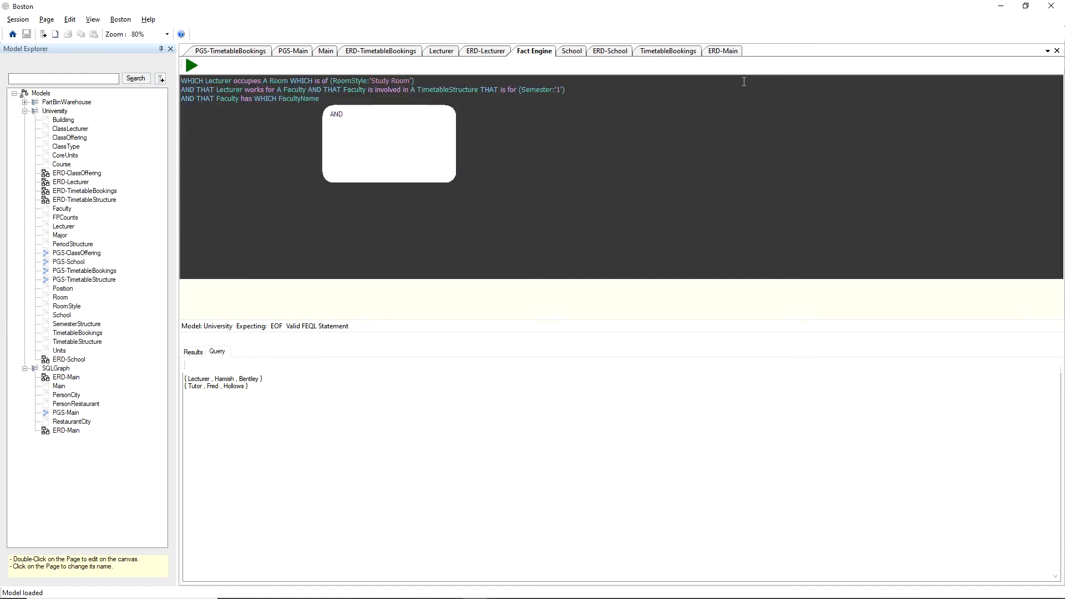
pyautogui.press('F5')
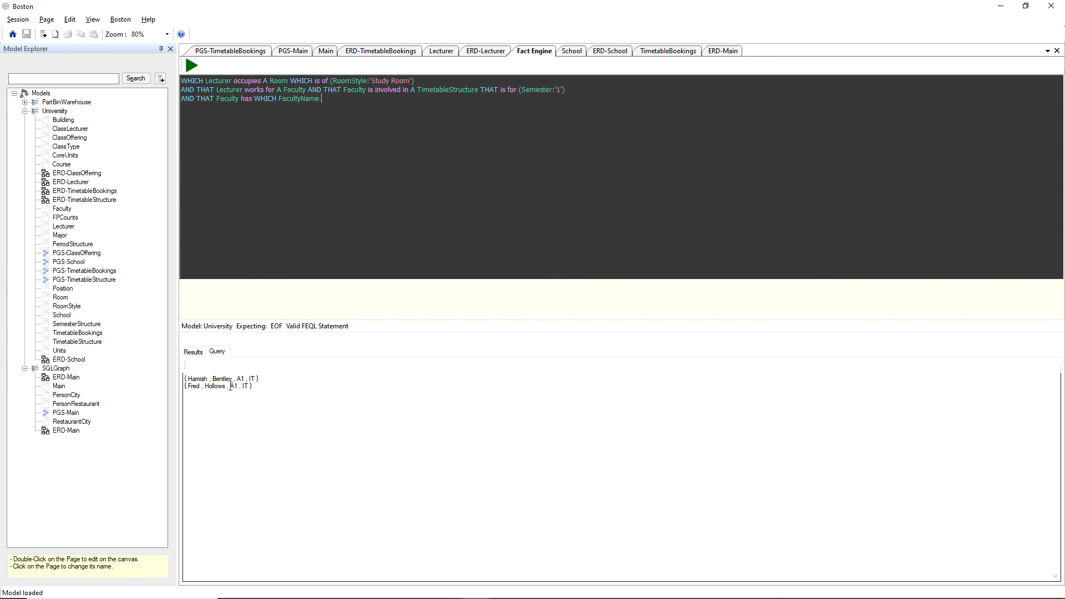
# Review the query's results and generated SQL, and compare them with the ERD-Lecturer and Lecturer diagrams.
pyautogui.click(193, 353)
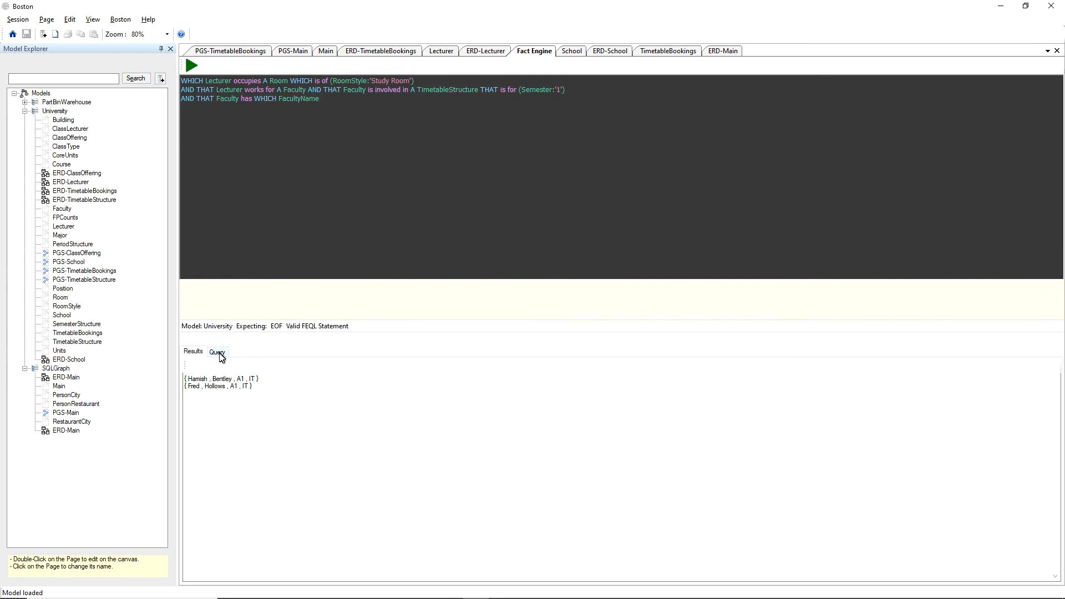
pyautogui.click(221, 358)
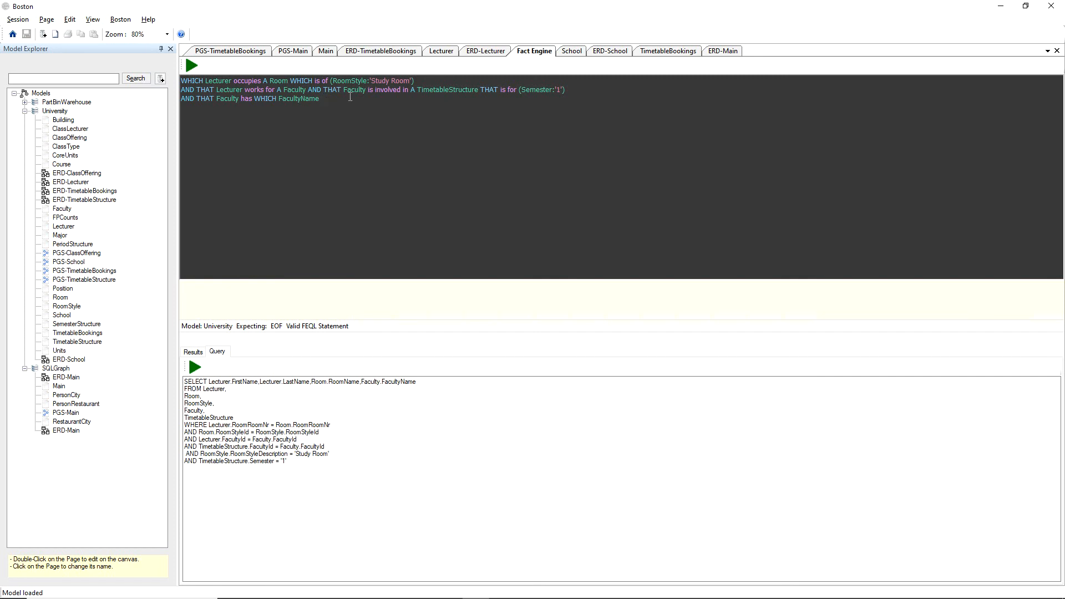
pyautogui.click(466, 55)
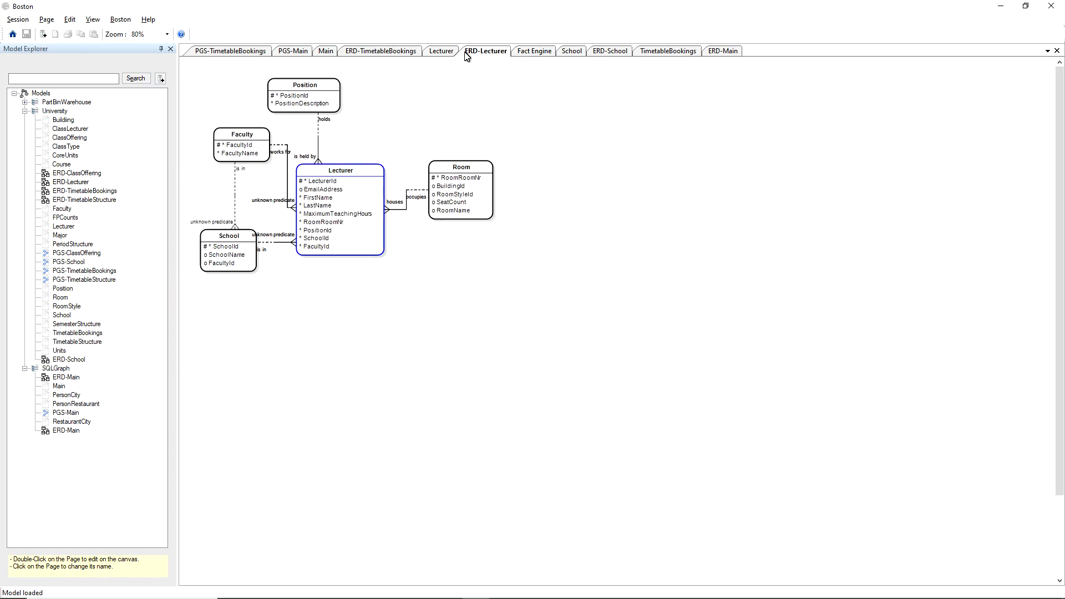
pyautogui.click(441, 52)
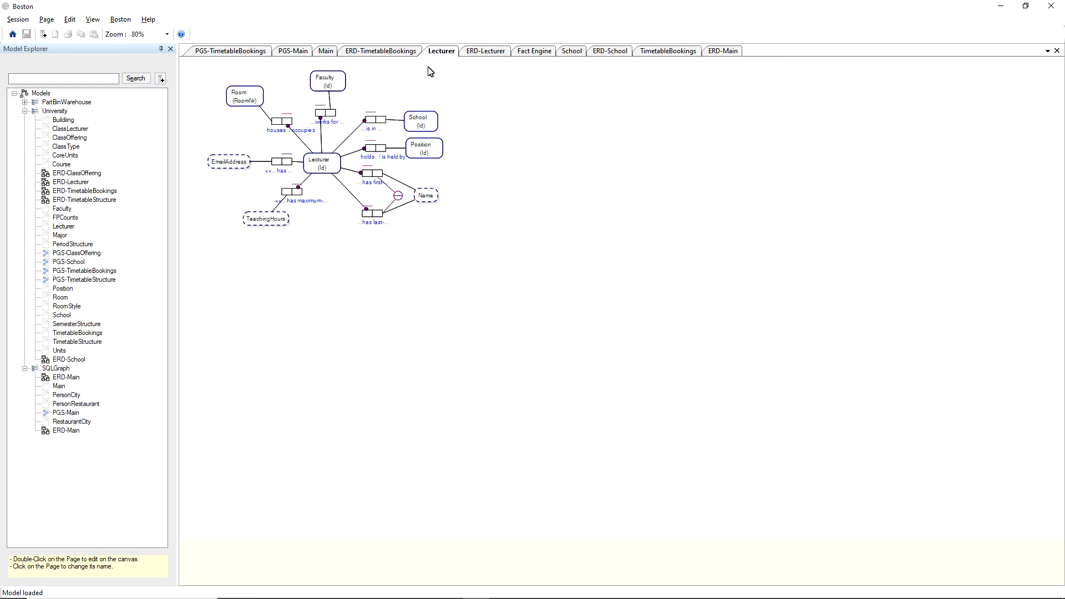